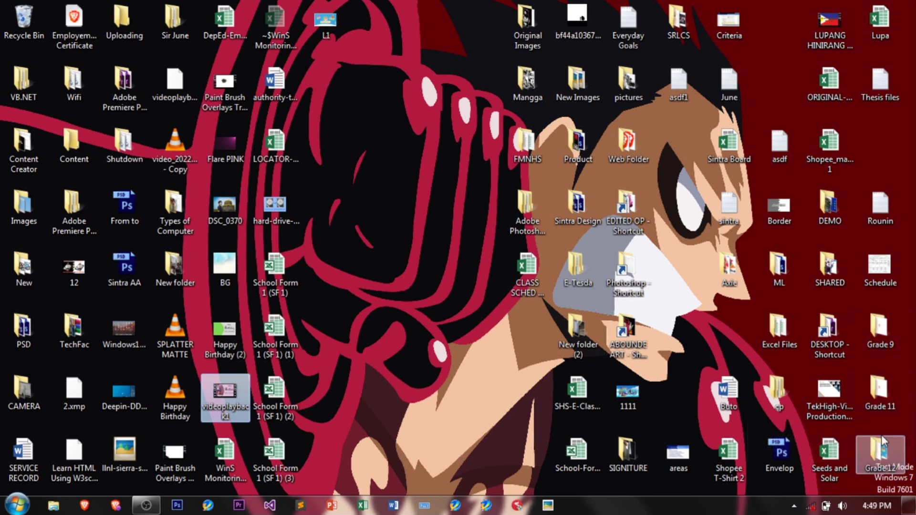
Select the Grade 11 folder icon on the desktop
{"action": "left_click", "coordinate": [887, 388]}
Open the Grade 11 folder and select the Computer-Systems-Servicing-NC-II-CG curriculum guide file
{"action": "double_click", "coordinate": [889, 388]}
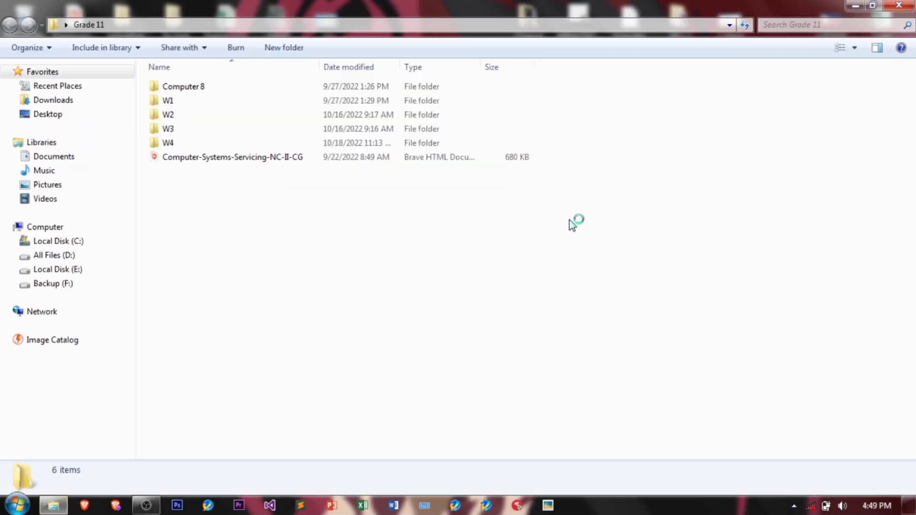
{"action": "left_click", "coordinate": [280, 158]}
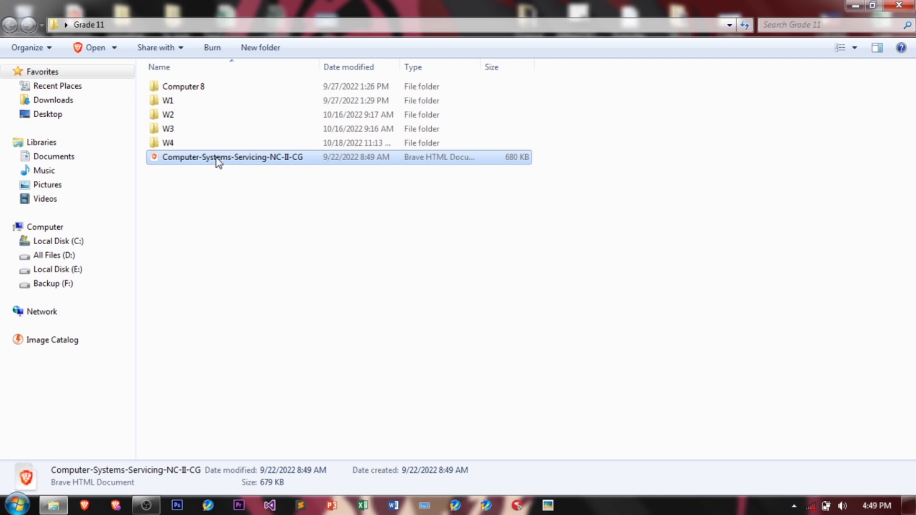
{"action": "double_click", "coordinate": [235, 161]}
Confirm in the file's Properties that it is a .pdf, then open it
{"action": "right_click", "coordinate": [235, 161]}
{"action": "left_click", "coordinate": [292, 404]}
{"action": "left_click_drag", "start_coordinate": [381, 235], "coordinate": [394, 236]}
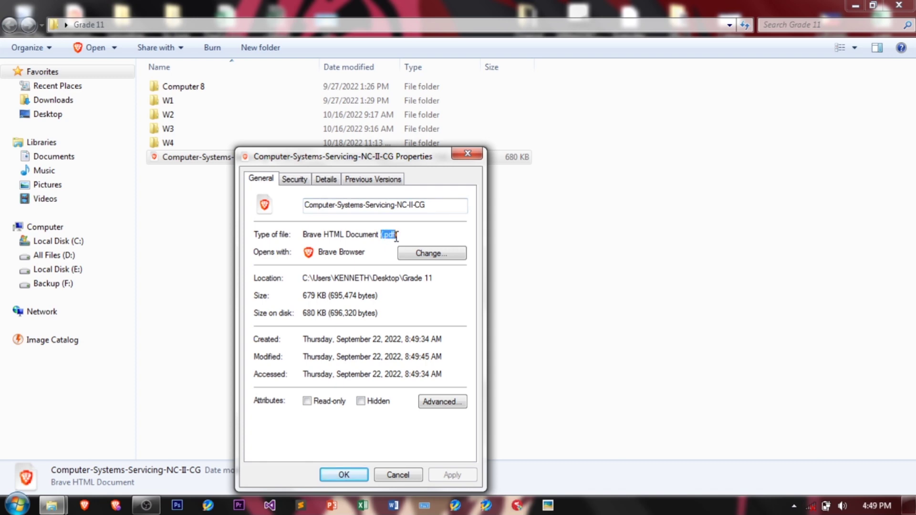
{"action": "left_click", "coordinate": [187, 211]}
{"action": "double_click", "coordinate": [189, 156]}
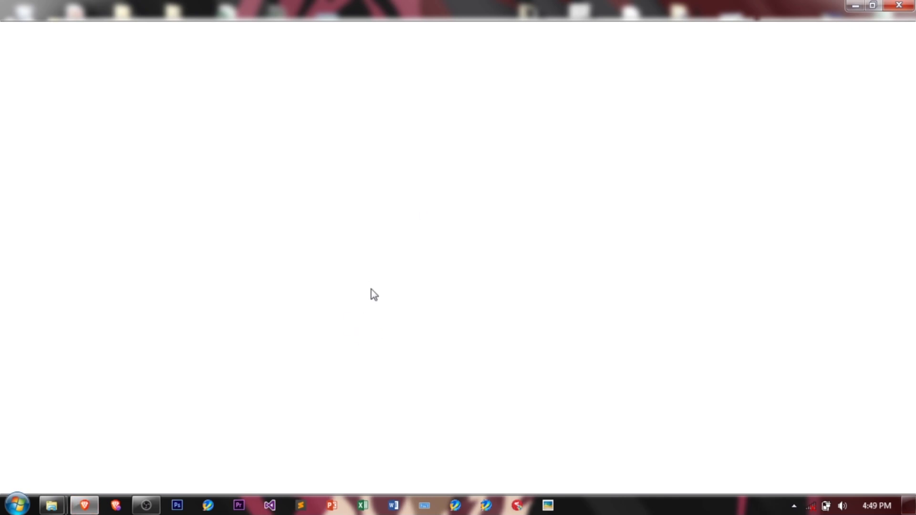
Let Brave load Computer-Systems-Servicing-NC-II-CG.pdf and dismiss the restore-pages prompt
{"action": "left_click", "coordinate": [393, 506]}
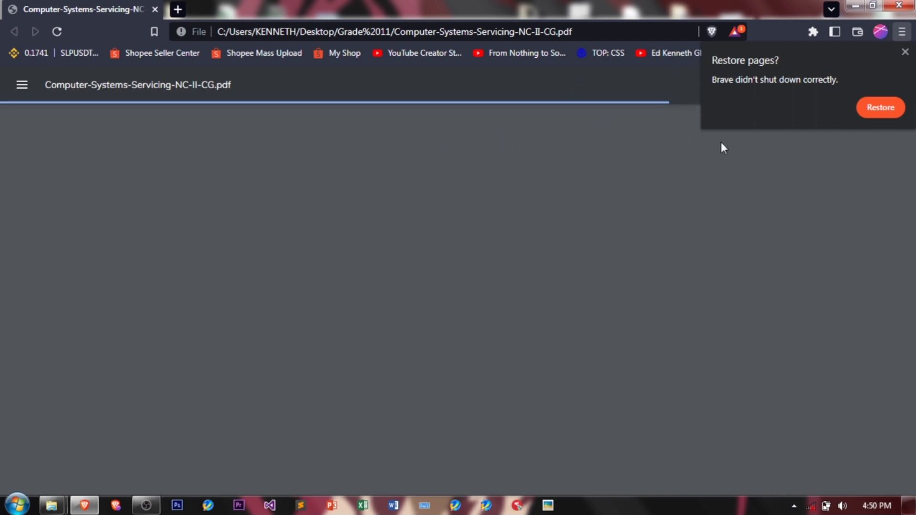
{"action": "left_click", "coordinate": [906, 56]}
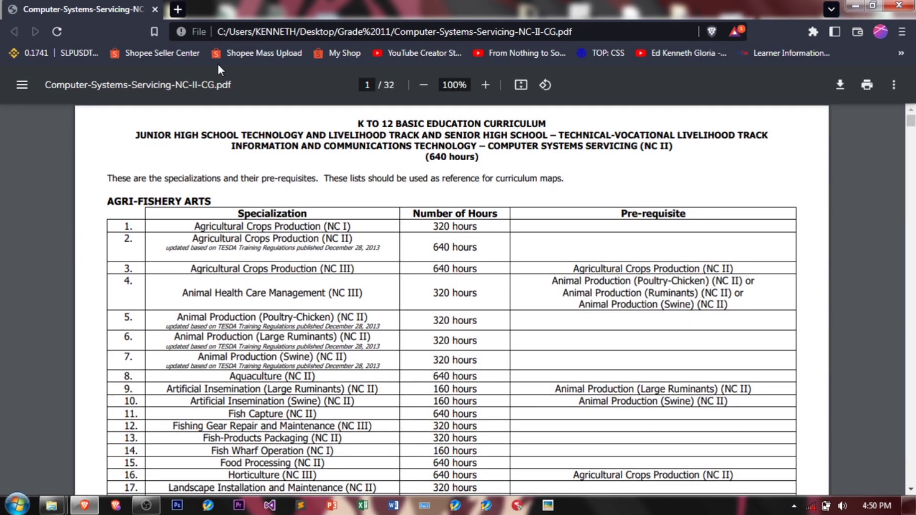
Check the PDF's file address and scroll through the guide, then bring up Word
{"action": "left_click", "coordinate": [558, 32]}
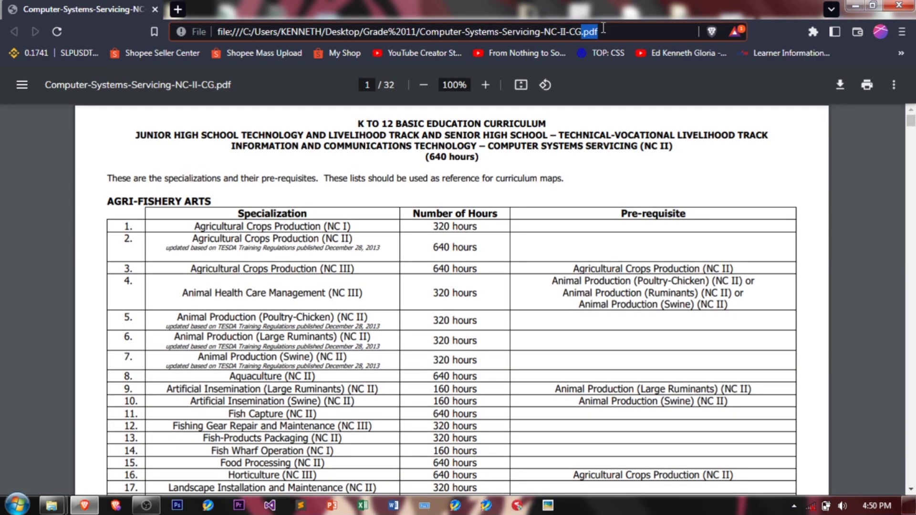
{"action": "left_click", "coordinate": [451, 205]}
{"action": "scroll", "coordinate": [450, 205], "scroll_direction": "down", "scroll_amount": 1}
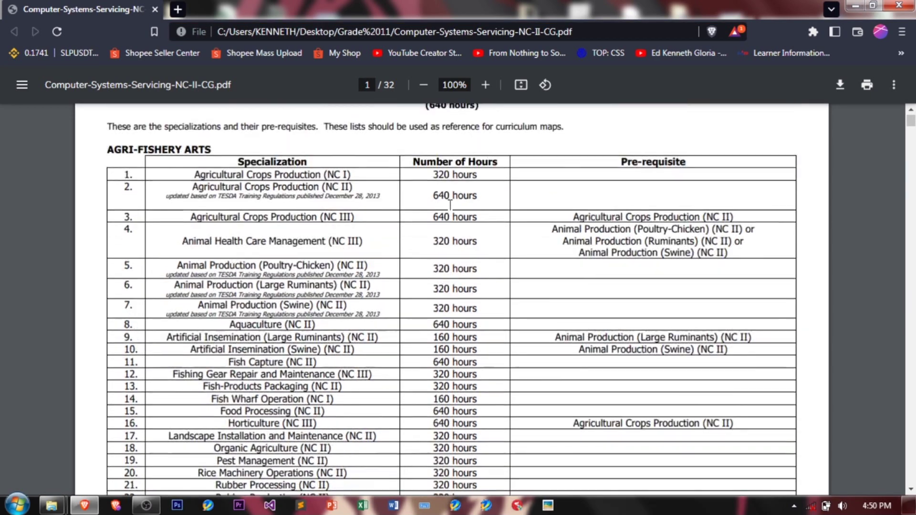
{"action": "scroll", "coordinate": [450, 205], "scroll_direction": "up", "scroll_amount": 1}
{"action": "scroll", "coordinate": [450, 205], "scroll_direction": "down", "scroll_amount": 4}
{"action": "scroll", "coordinate": [450, 205], "scroll_direction": "down", "scroll_amount": 4}
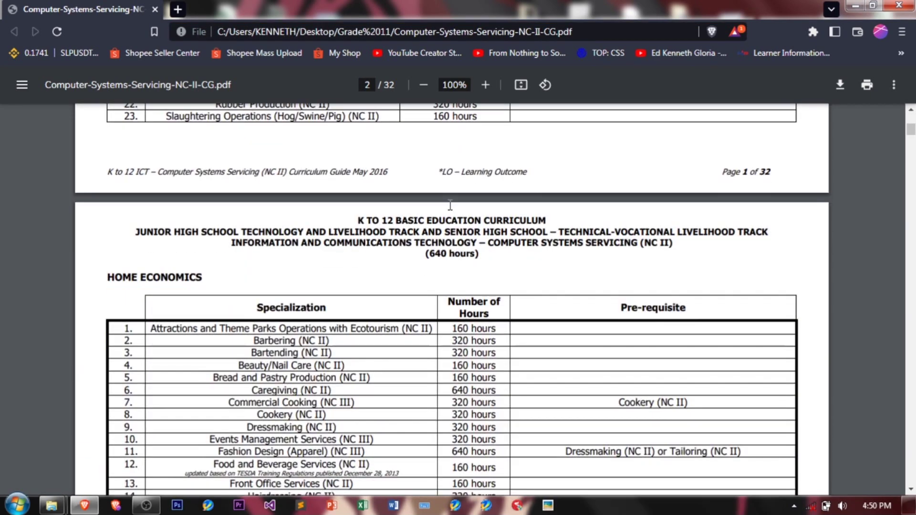
{"action": "scroll", "coordinate": [322, 220], "scroll_direction": "down", "scroll_amount": 3}
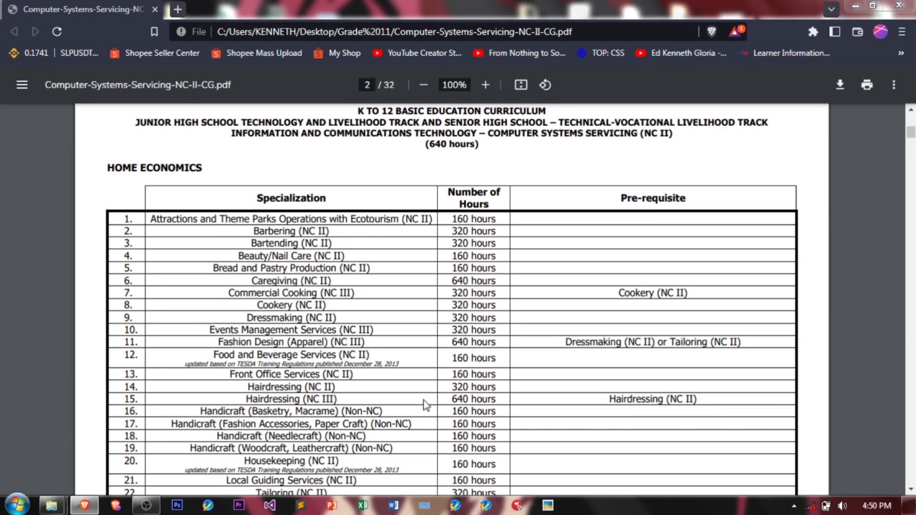
{"action": "left_click", "coordinate": [393, 505]}
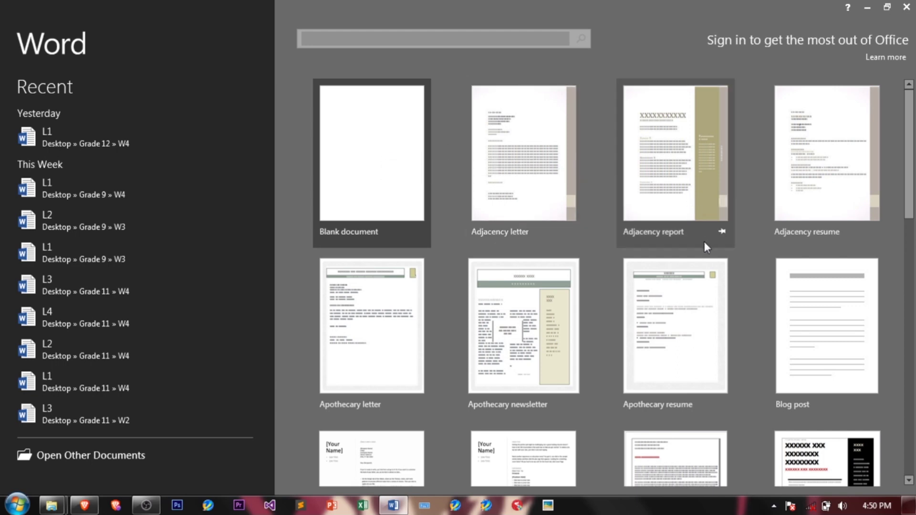
Scroll Word's template gallery, minimize Word, and Alt+Tab back to the Grade 11 folder
{"action": "scroll", "coordinate": [704, 241], "scroll_direction": "down", "scroll_amount": 1}
{"action": "scroll", "coordinate": [705, 242], "scroll_direction": "down", "scroll_amount": 3}
{"action": "scroll", "coordinate": [704, 242], "scroll_direction": "down", "scroll_amount": 1}
{"action": "scroll", "coordinate": [705, 242], "scroll_direction": "up", "scroll_amount": 5}
{"action": "left_click", "coordinate": [868, 8]}
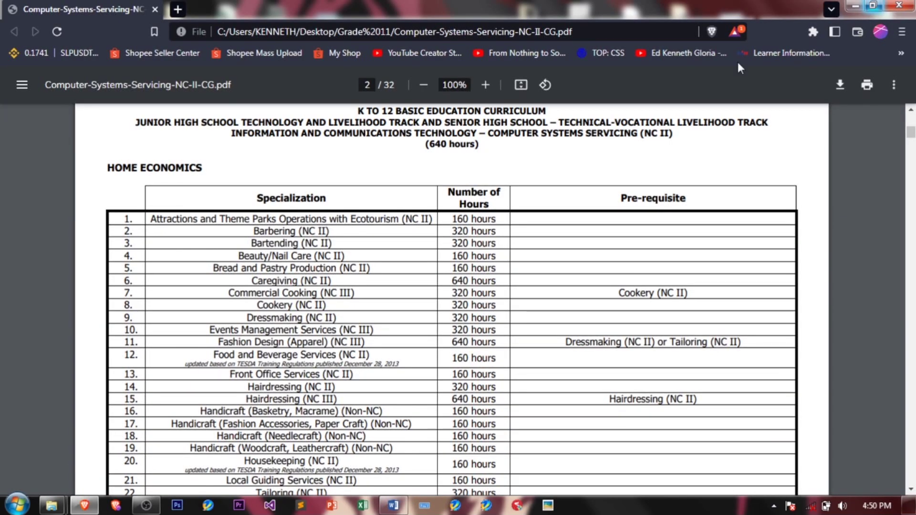
{"action": "key", "text": "alt+Tab"}
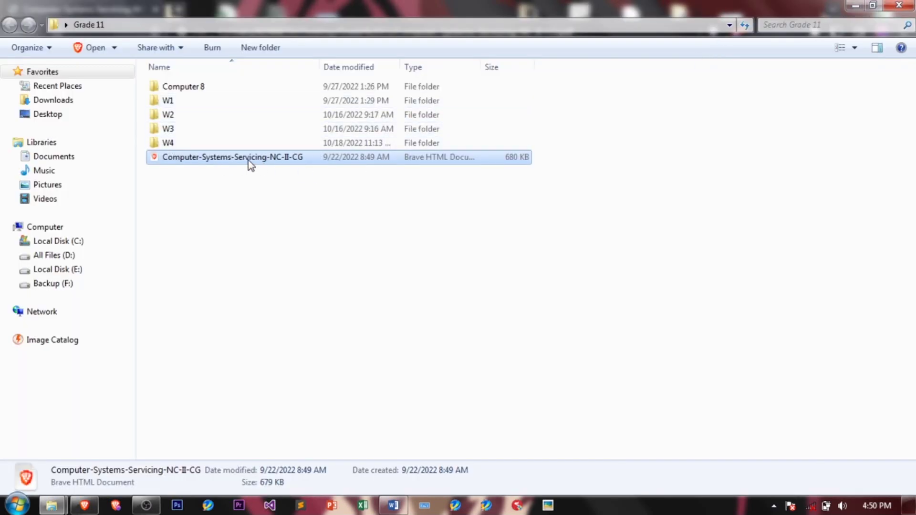
Drag Computer-Systems-Servicing-NC-II-CG.pdf over the Word taskbar button and onto Word's window
{"action": "left_click_drag", "start_coordinate": [238, 159], "coordinate": [286, 221]}
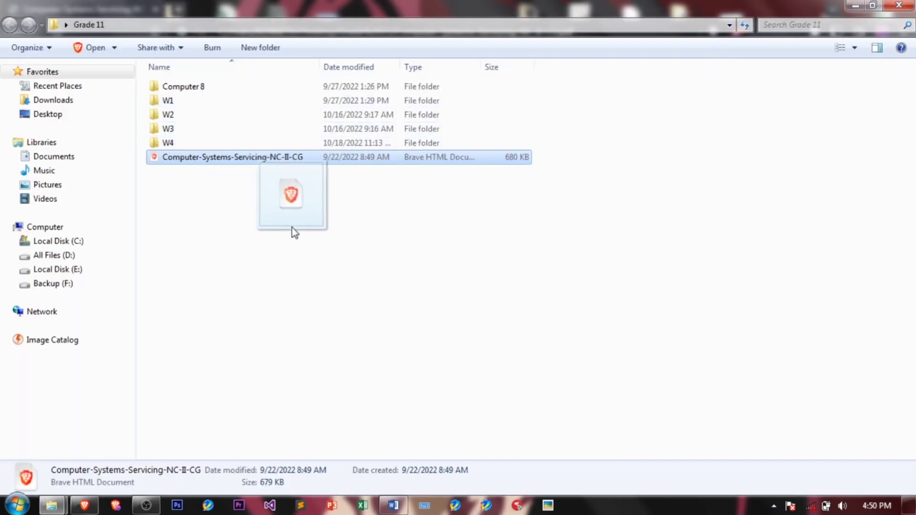
{"action": "mouse_move", "coordinate": [286, 220]}
{"action": "left_mouse_down"}
{"action": "mouse_move", "coordinate": [358, 333]}
{"action": "mouse_move", "coordinate": [379, 424]}
{"action": "left_mouse_up"}
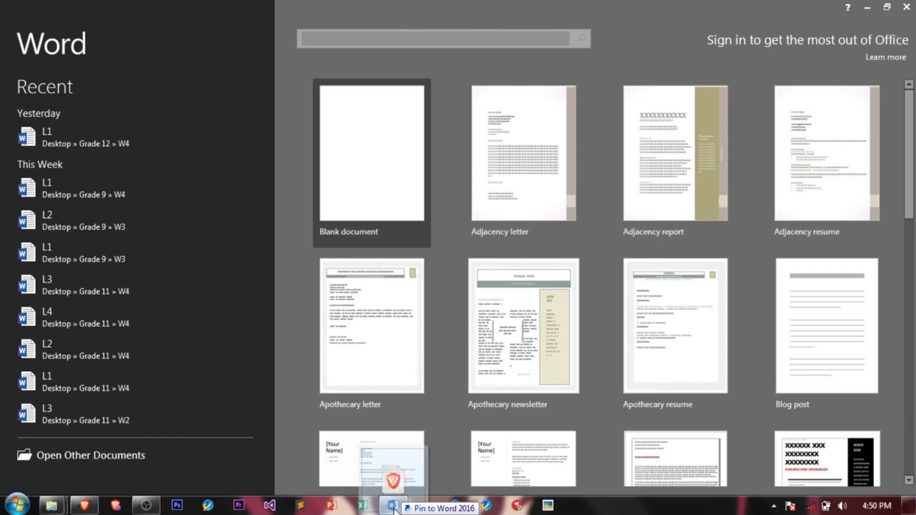
{"action": "mouse_move", "coordinate": [380, 424]}
{"action": "left_mouse_down"}
{"action": "mouse_move", "coordinate": [445, 347]}
{"action": "mouse_move", "coordinate": [433, 228]}
{"action": "left_mouse_up"}
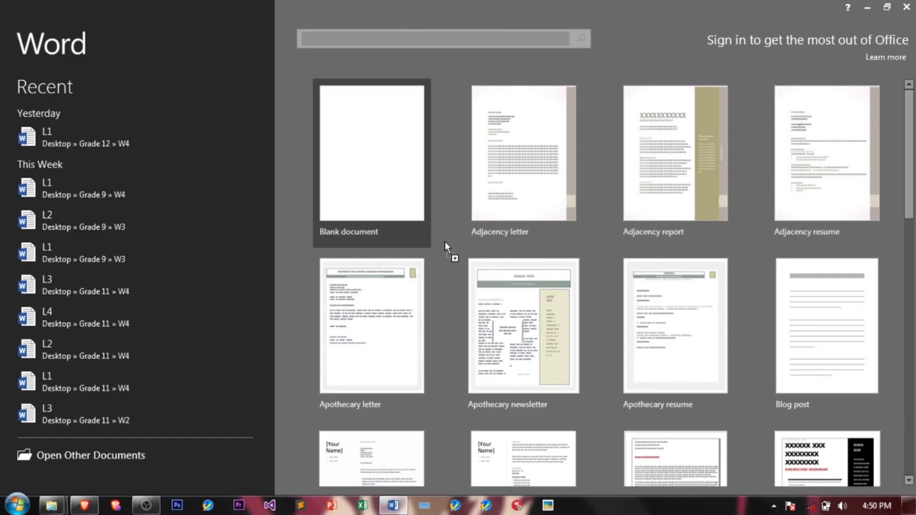
{"action": "mouse_move", "coordinate": [445, 240]}
{"action": "left_mouse_down"}
{"action": "mouse_move", "coordinate": [284, 126]}
{"action": "mouse_move", "coordinate": [445, 204]}
{"action": "left_mouse_up"}
Confirm the PDF-to-Word conversion, return to page 1, and open its header for editing
{"action": "key", "text": "Return"}
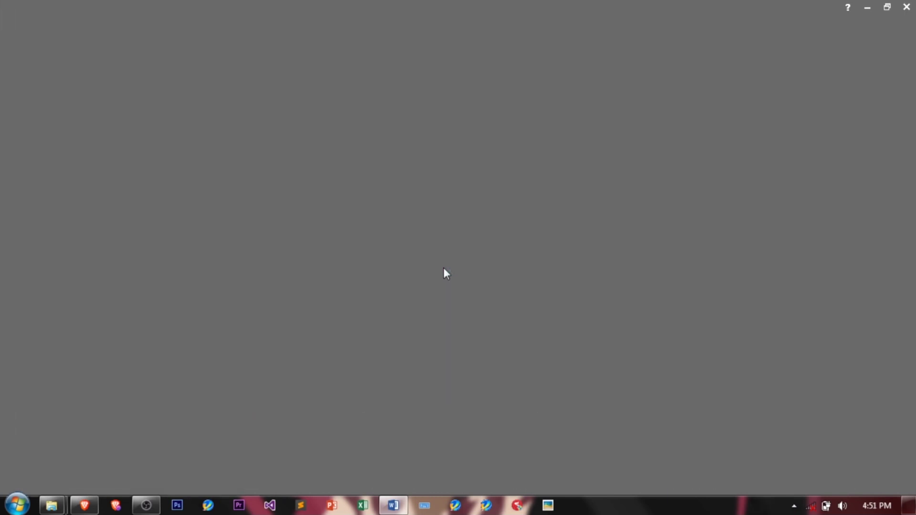
{"action": "scroll", "coordinate": [444, 269], "scroll_direction": "down", "scroll_amount": 10}
{"action": "scroll", "coordinate": [444, 267], "scroll_direction": "down", "scroll_amount": 2}
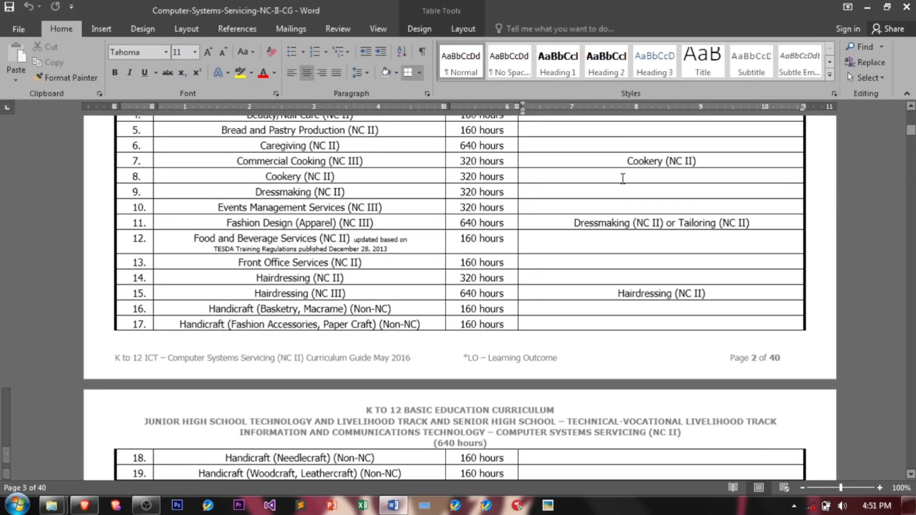
{"action": "left_click_drag", "start_coordinate": [911, 138], "coordinate": [913, 110]}
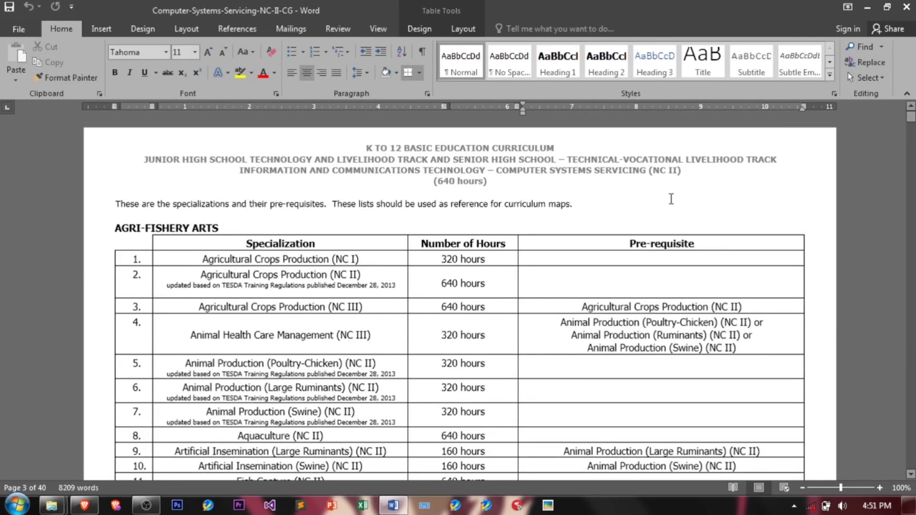
{"action": "left_click", "coordinate": [599, 261]}
{"action": "double_click", "coordinate": [454, 162]}
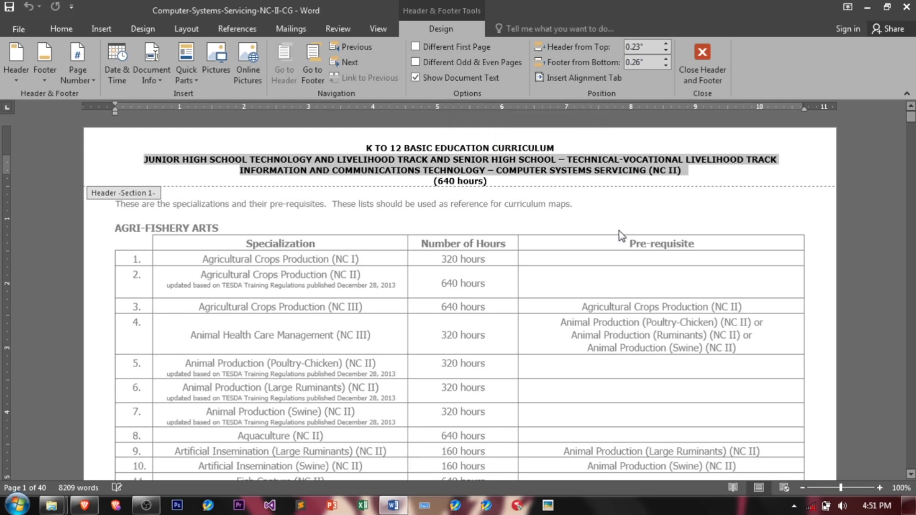
Cancel Page Setup without changes and close header editing, returning to the specialization table
{"action": "left_click", "coordinate": [891, 158]}
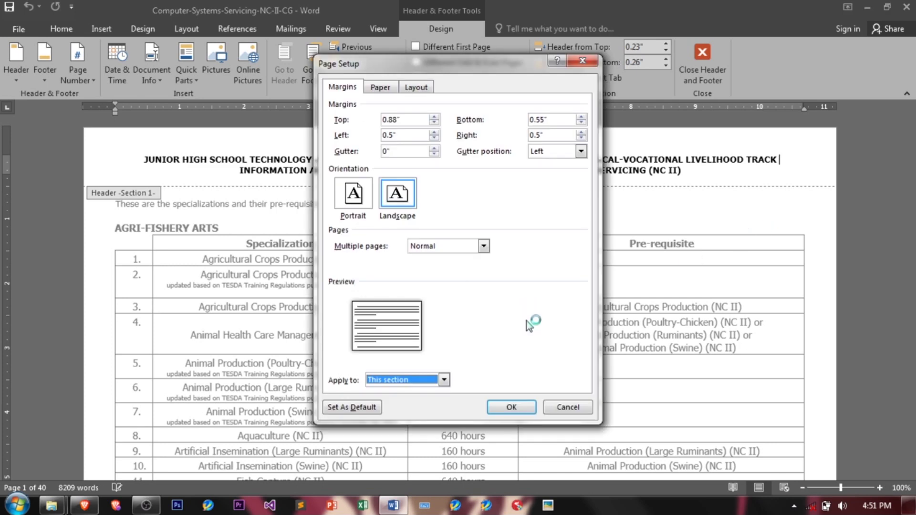
{"action": "left_click", "coordinate": [566, 409]}
{"action": "double_click", "coordinate": [470, 368]}
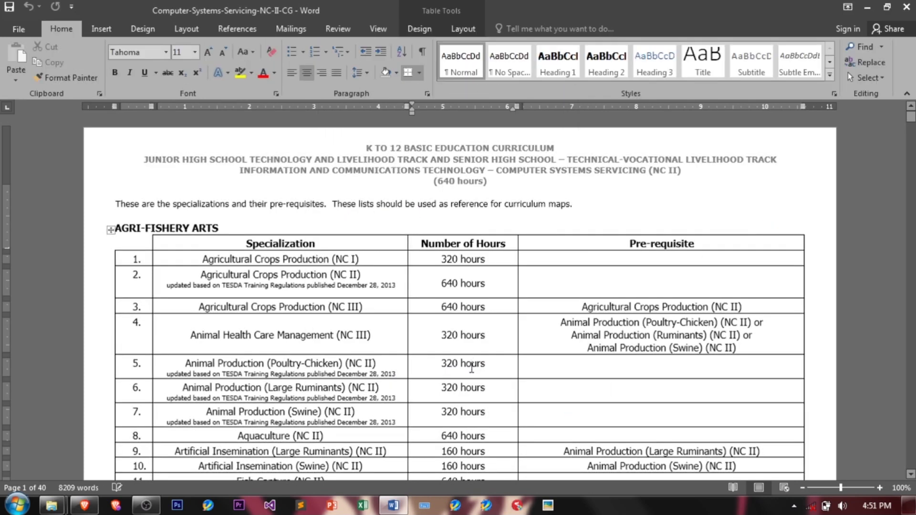
{"action": "scroll", "coordinate": [471, 368], "scroll_direction": "down", "scroll_amount": 1}
{"action": "scroll", "coordinate": [471, 367], "scroll_direction": "down", "scroll_amount": 3}
{"action": "scroll", "coordinate": [471, 369], "scroll_direction": "down", "scroll_amount": 3}
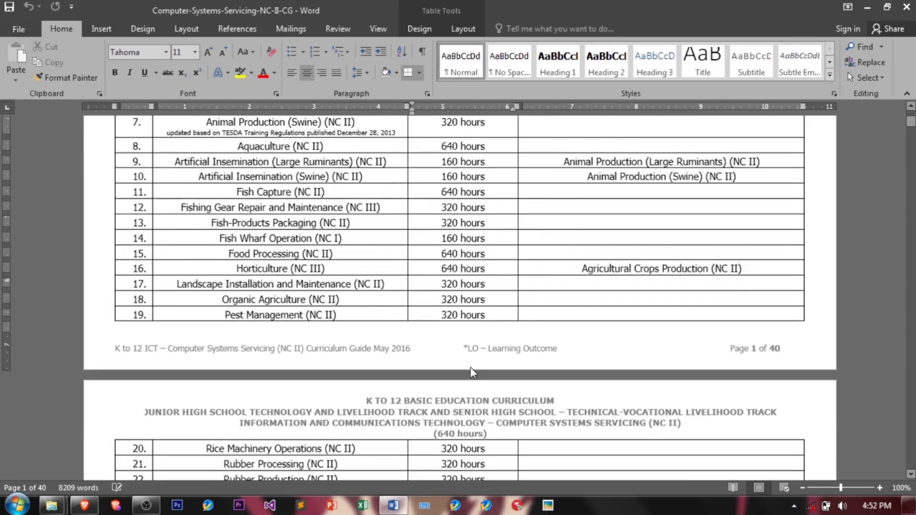
{"action": "left_click", "coordinate": [402, 282]}
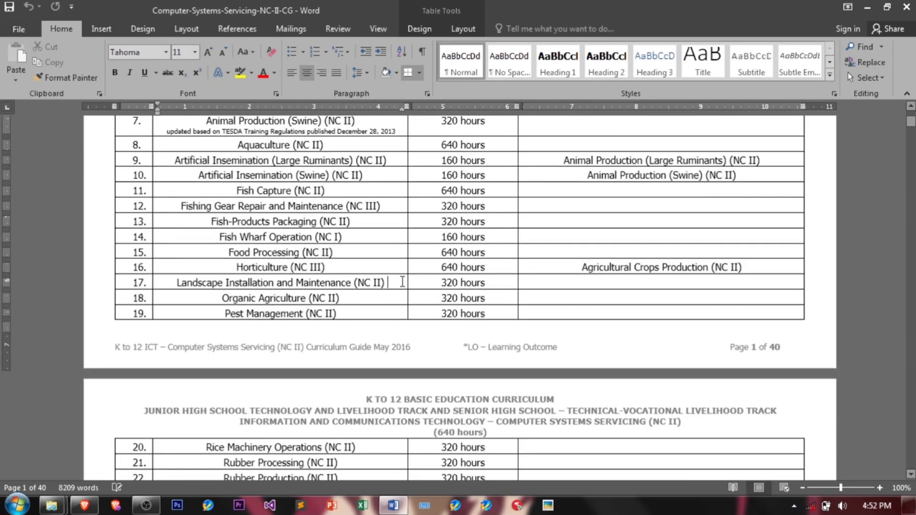
{"action": "type", "text": "jhfjksdhf"}
{"action": "key", "text": "shift+Home"}
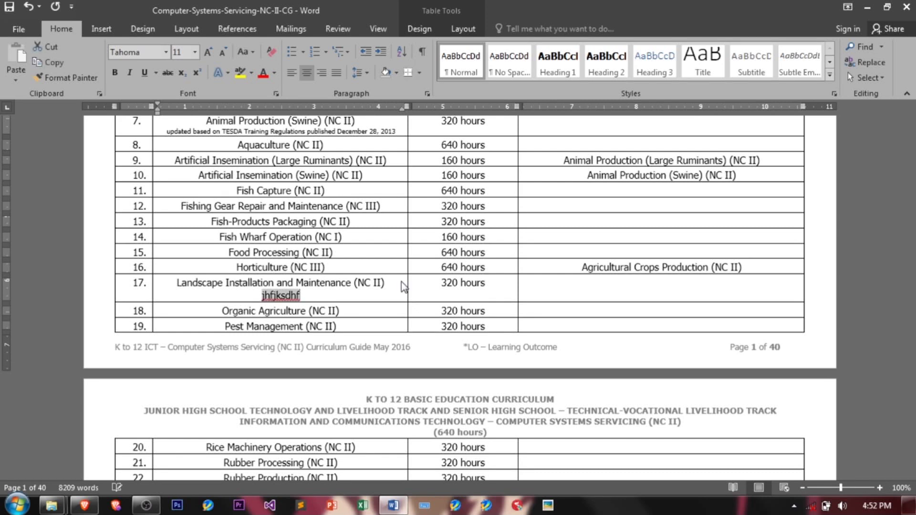
{"action": "key", "text": "BackSpace"}
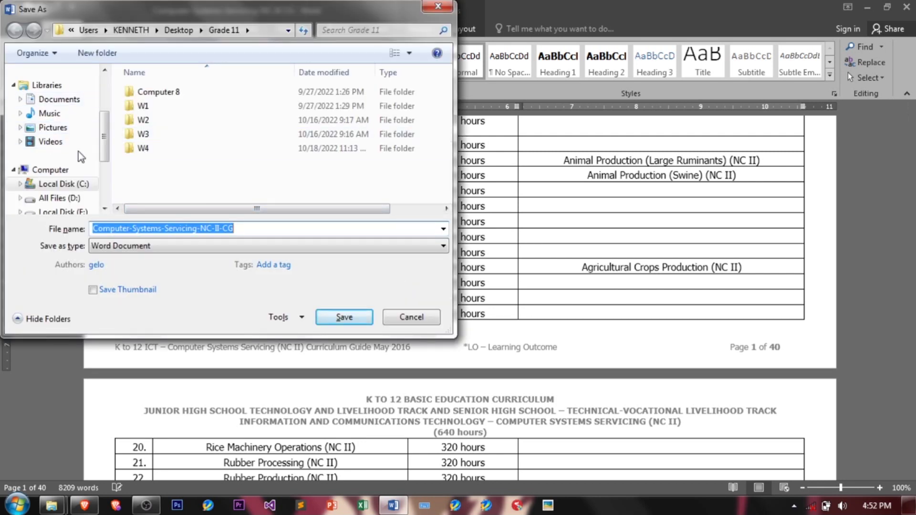
Save the guide to the Desktop as Word document Computer-Systems-Servicing-NC-II-CG
{"action": "scroll", "coordinate": [106, 132], "scroll_direction": "up", "scroll_amount": 1}
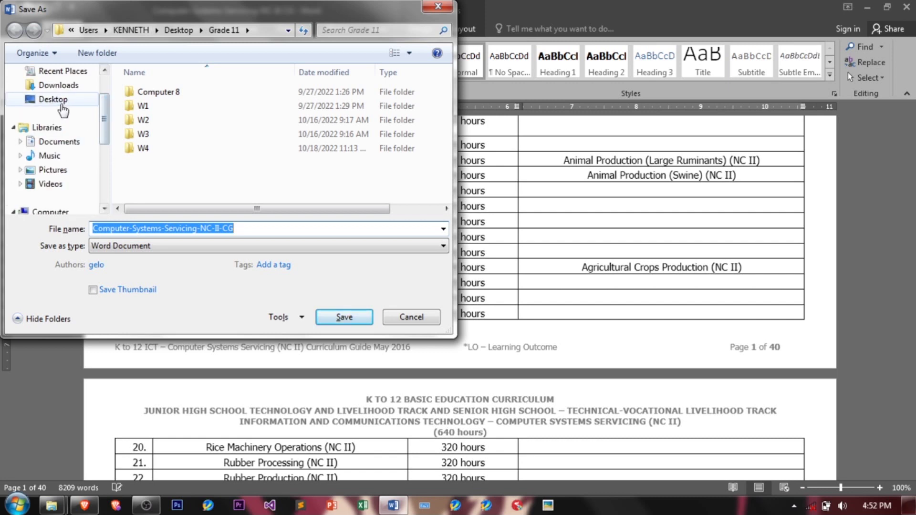
{"action": "left_click", "coordinate": [63, 106]}
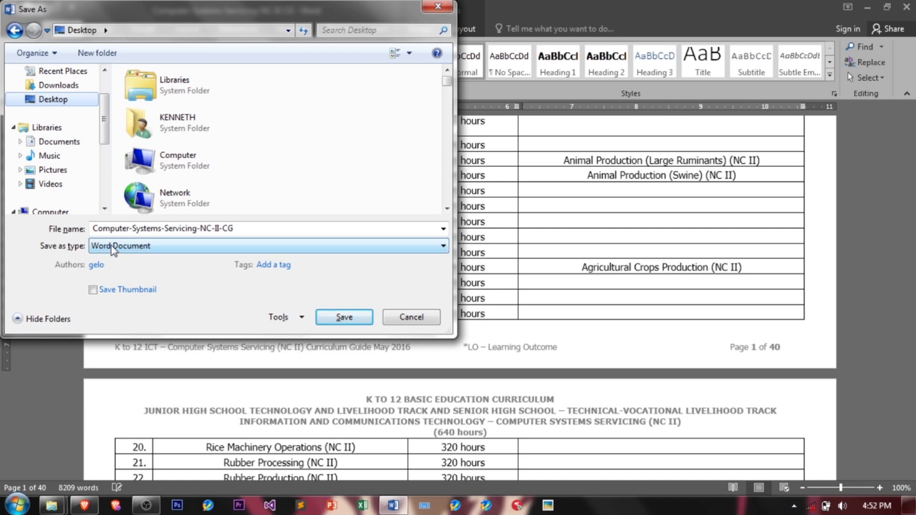
{"action": "left_click", "coordinate": [341, 317]}
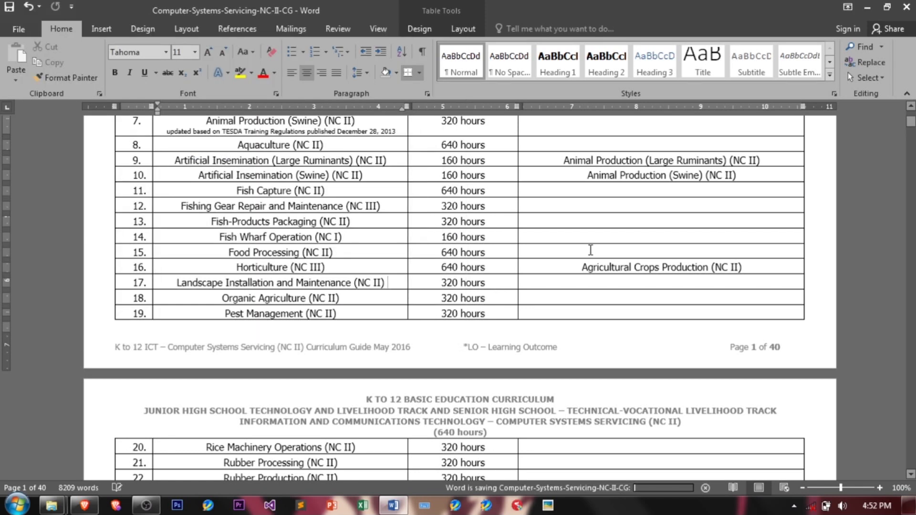
{"action": "left_click", "coordinate": [661, 314]}
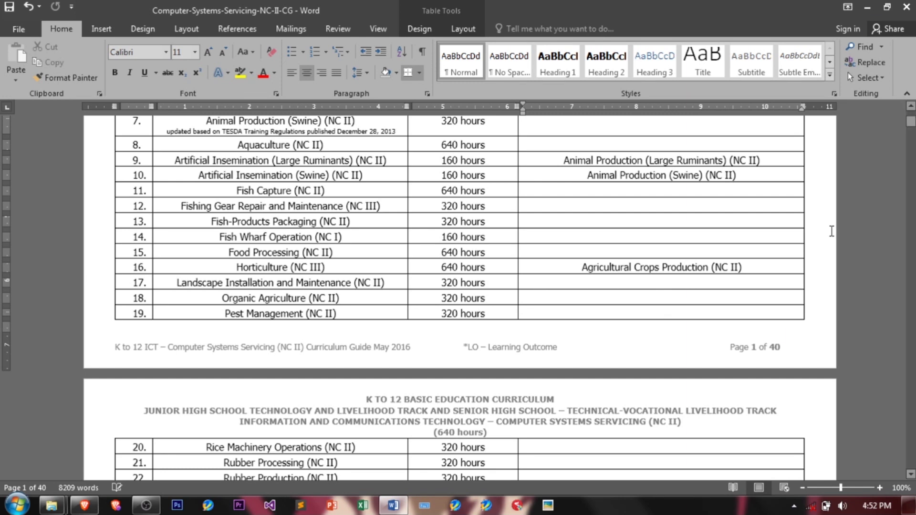
Close Word, show the desktop, and select the new 83.0 KB Computer-Systems-Servicing-NC-II-CG document
{"action": "left_click", "coordinate": [914, 10]}
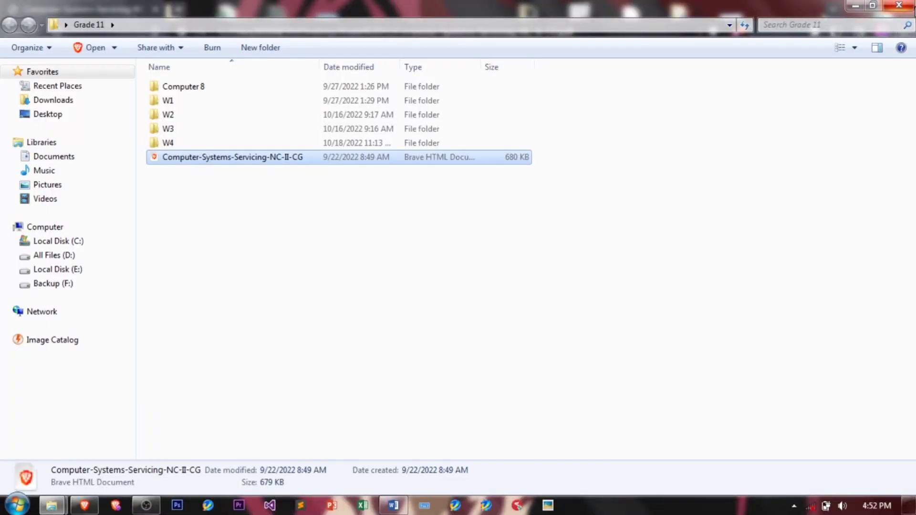
{"action": "left_click", "coordinate": [864, 440]}
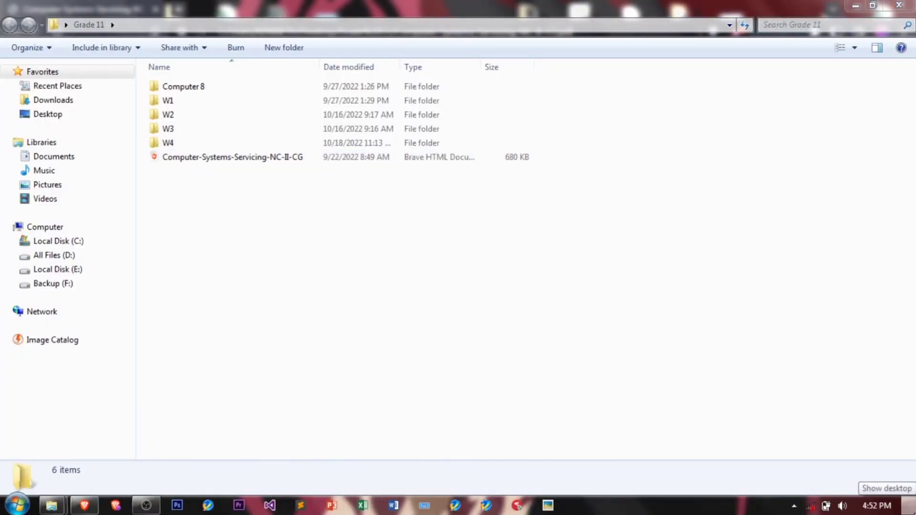
{"action": "left_click", "coordinate": [909, 505]}
{"action": "left_click", "coordinate": [332, 82]}
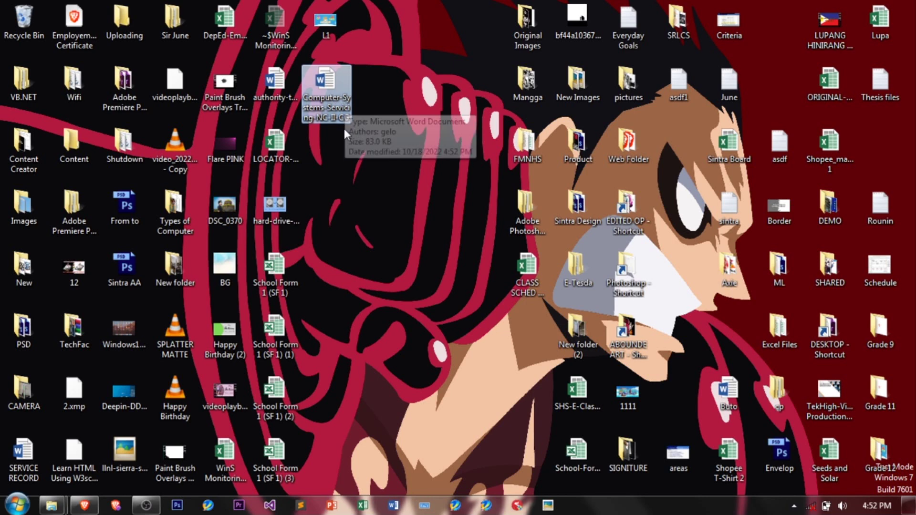
Open the saved Computer-Systems-Servicing-NC-II-CG document, then select rows 7–10 of the PDF table
{"action": "double_click", "coordinate": [329, 89]}
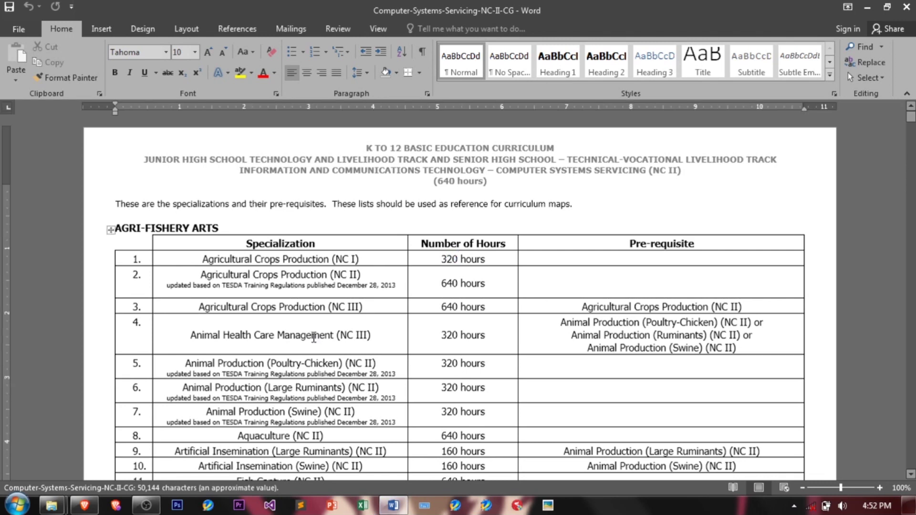
{"action": "left_click", "coordinate": [84, 505]}
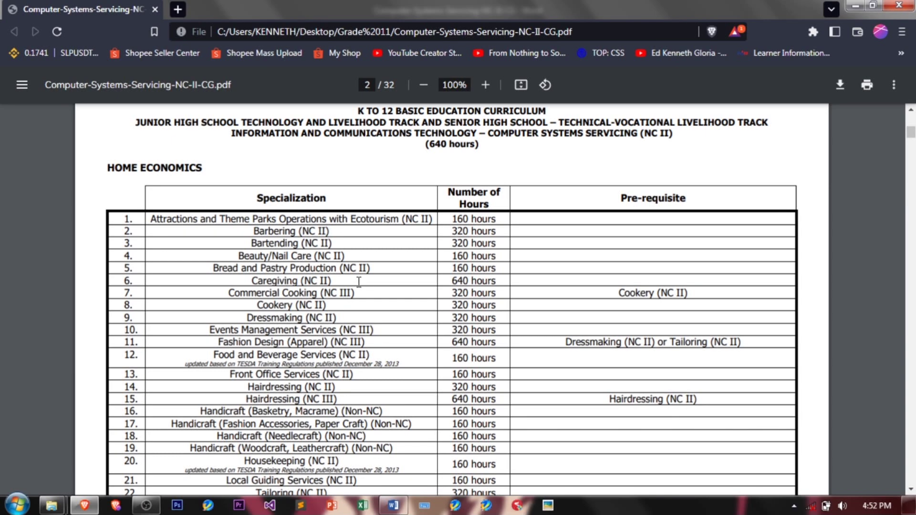
{"action": "left_click_drag", "start_coordinate": [359, 297], "coordinate": [545, 375]}
Scroll through the Word table to compare it against the PDF rows
{"action": "key", "text": "alt+Tab"}
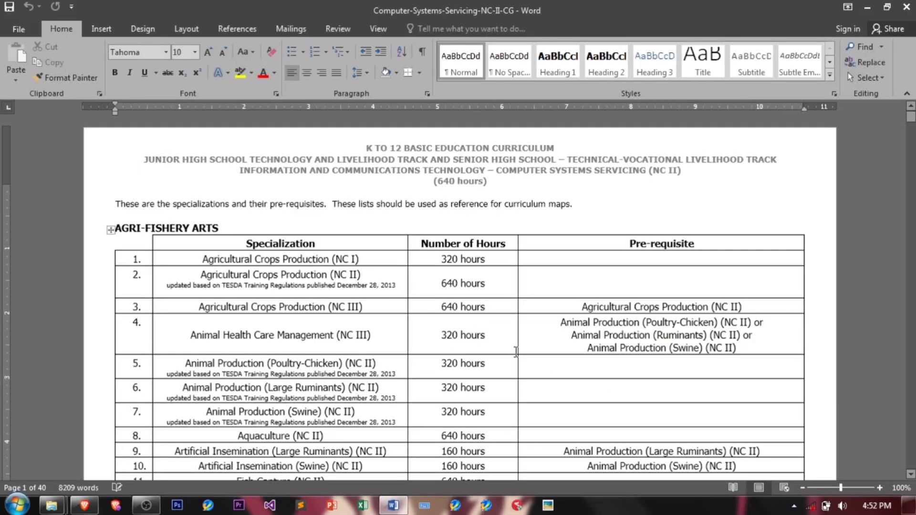
{"action": "left_click", "coordinate": [474, 322]}
{"action": "scroll", "coordinate": [473, 322], "scroll_direction": "down", "scroll_amount": 5}
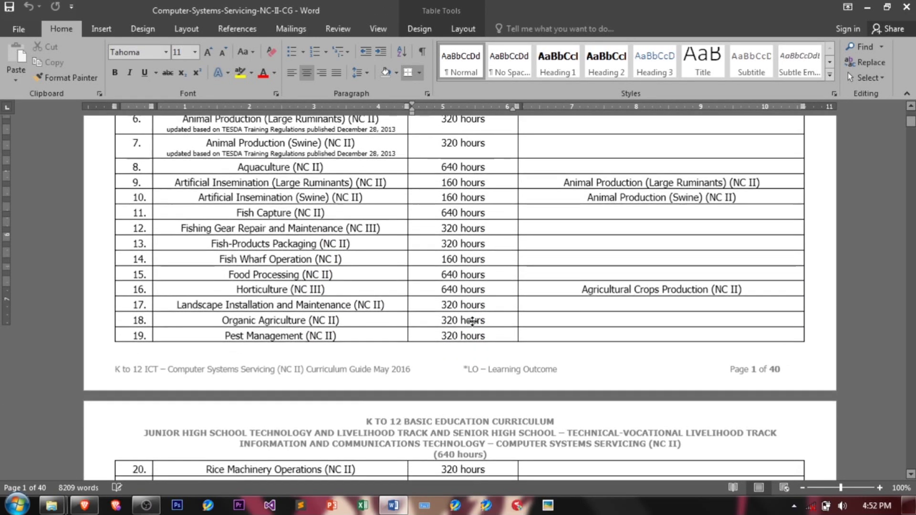
{"action": "scroll", "coordinate": [474, 323], "scroll_direction": "down", "scroll_amount": 4}
{"action": "scroll", "coordinate": [479, 351], "scroll_direction": "down", "scroll_amount": 1}
{"action": "scroll", "coordinate": [480, 351], "scroll_direction": "down", "scroll_amount": 2}
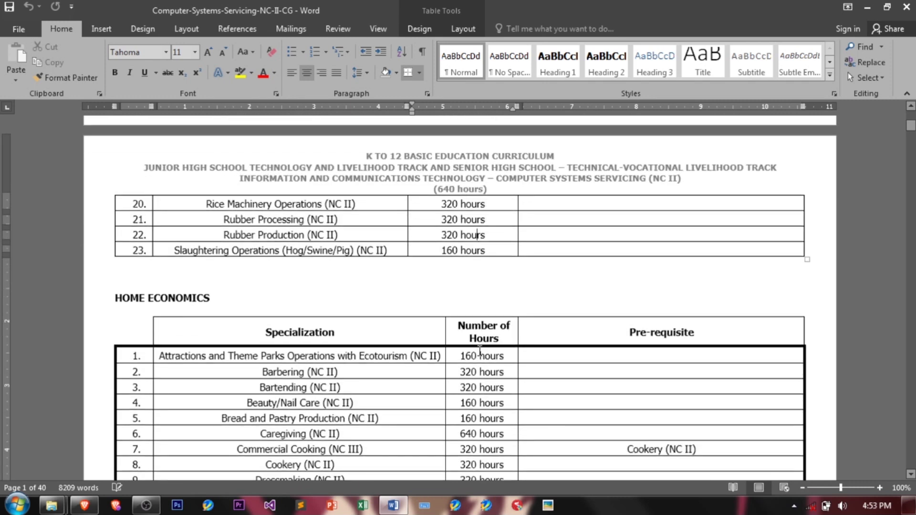